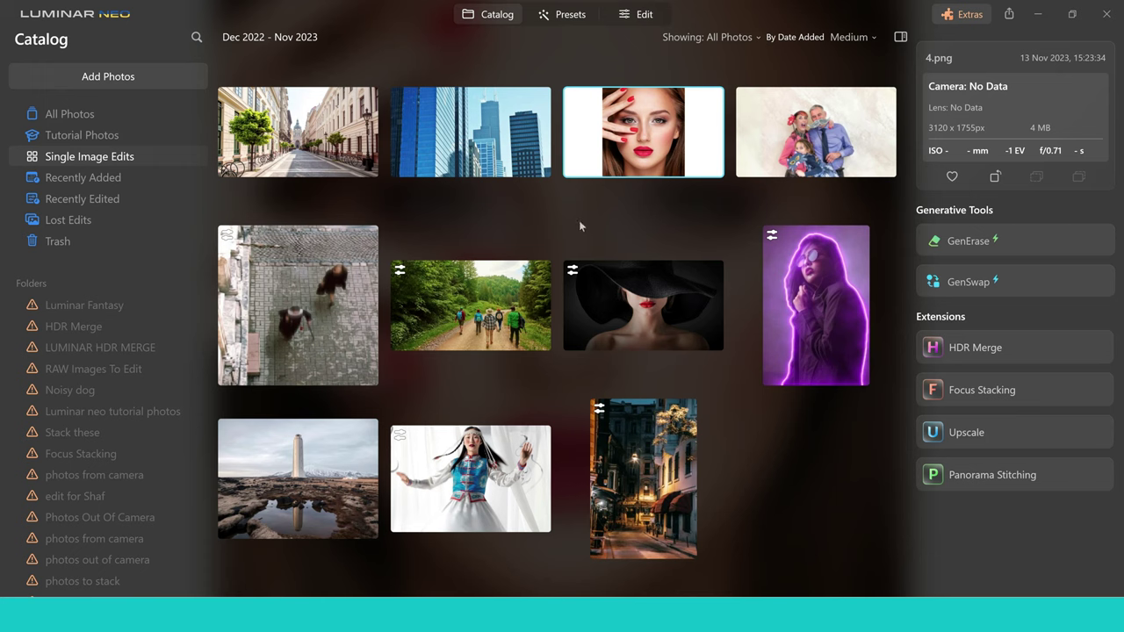
Step: Drag the 4.png portrait from the Catalog onto the GenSwap tool
drag(629, 126, 632, 130)
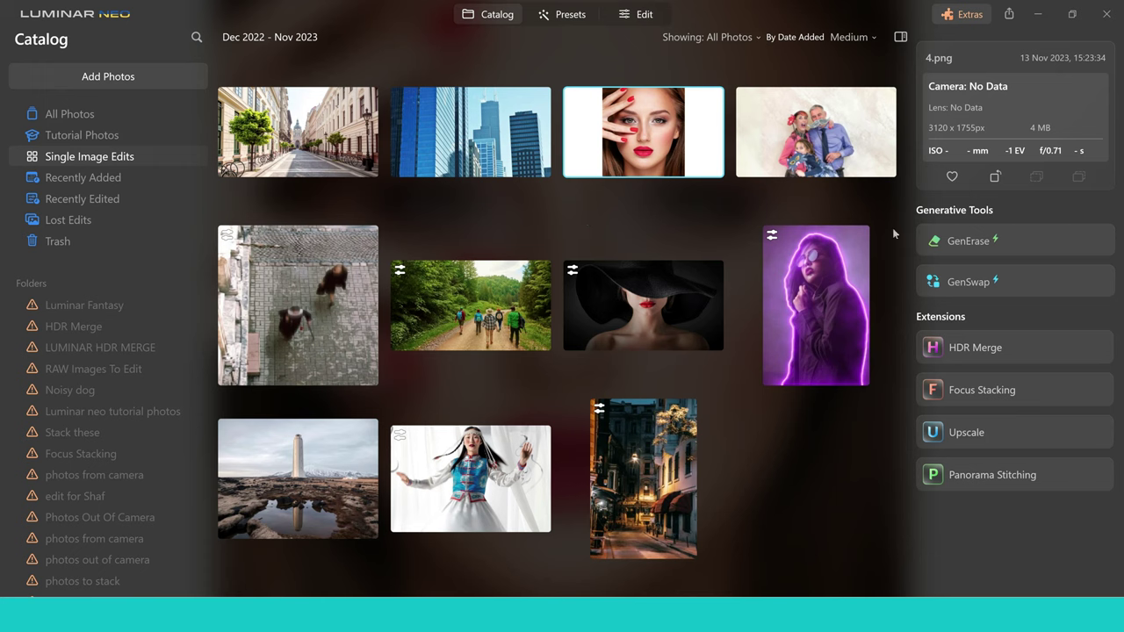
click(969, 282)
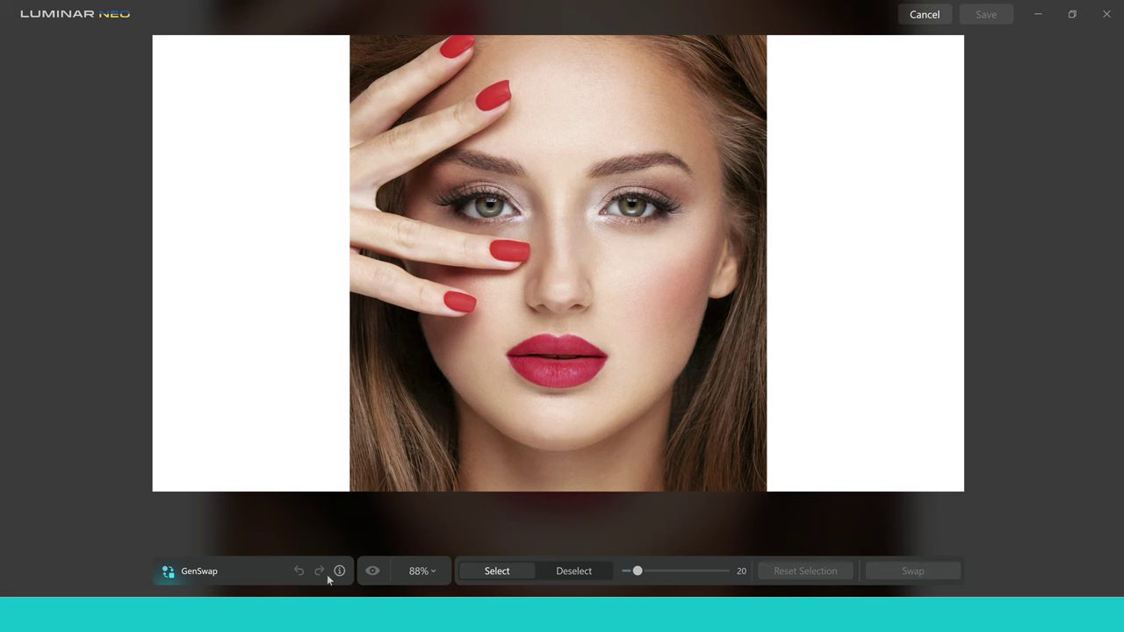
click(436, 571)
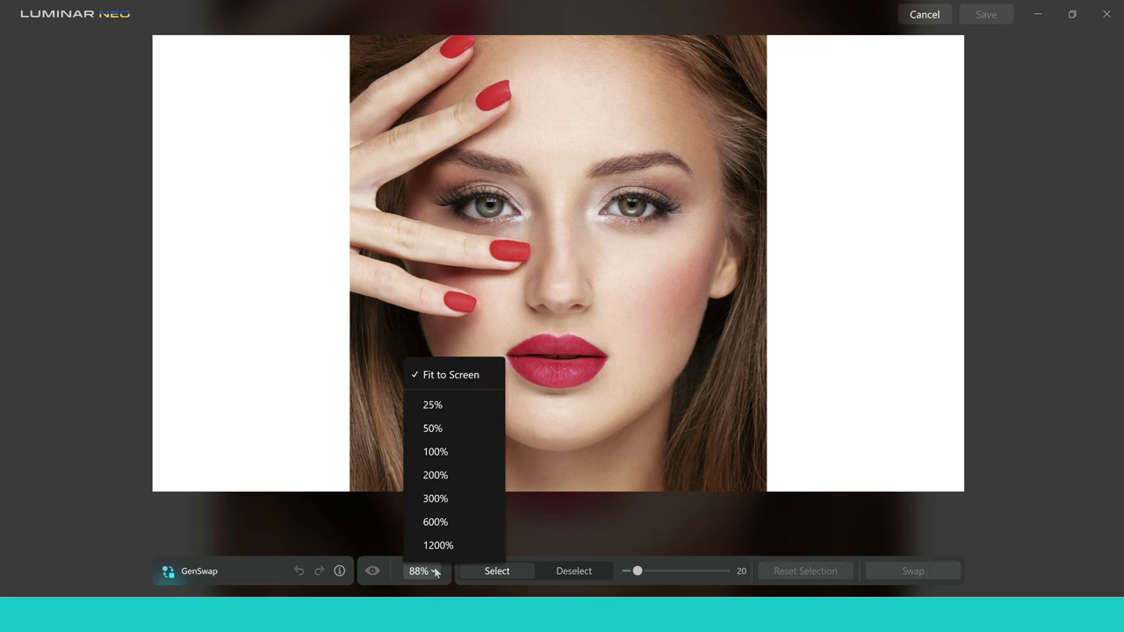
click(435, 571)
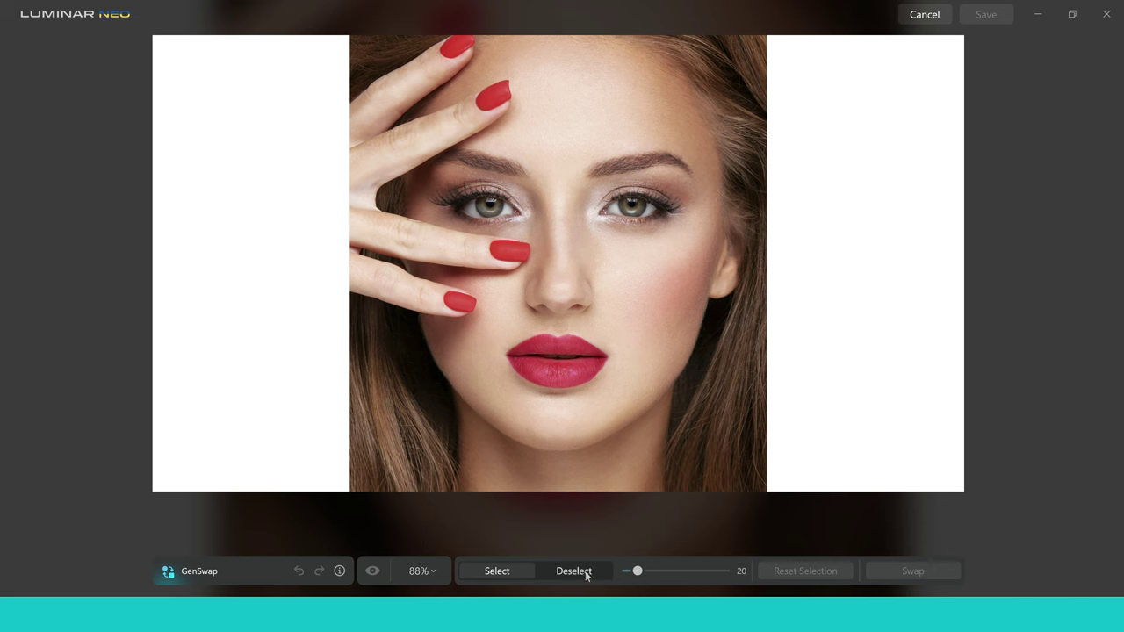
Step: Set the brush size to 26 and paint all four red fingernails into the selection
mouse_move(638, 571)
mouse_down()
mouse_move(715, 571)
mouse_move(651, 571)
mouse_move(645, 583)
mouse_up()
drag(459, 301, 465, 301)
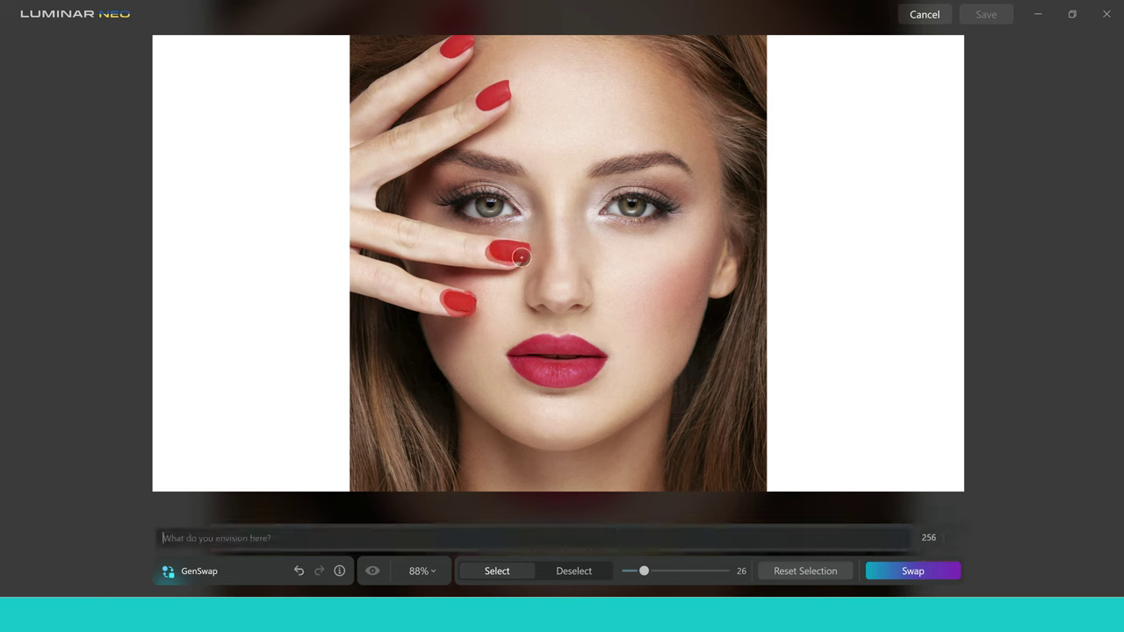
mouse_move(521, 257)
mouse_down()
mouse_move(497, 252)
mouse_move(508, 250)
mouse_up()
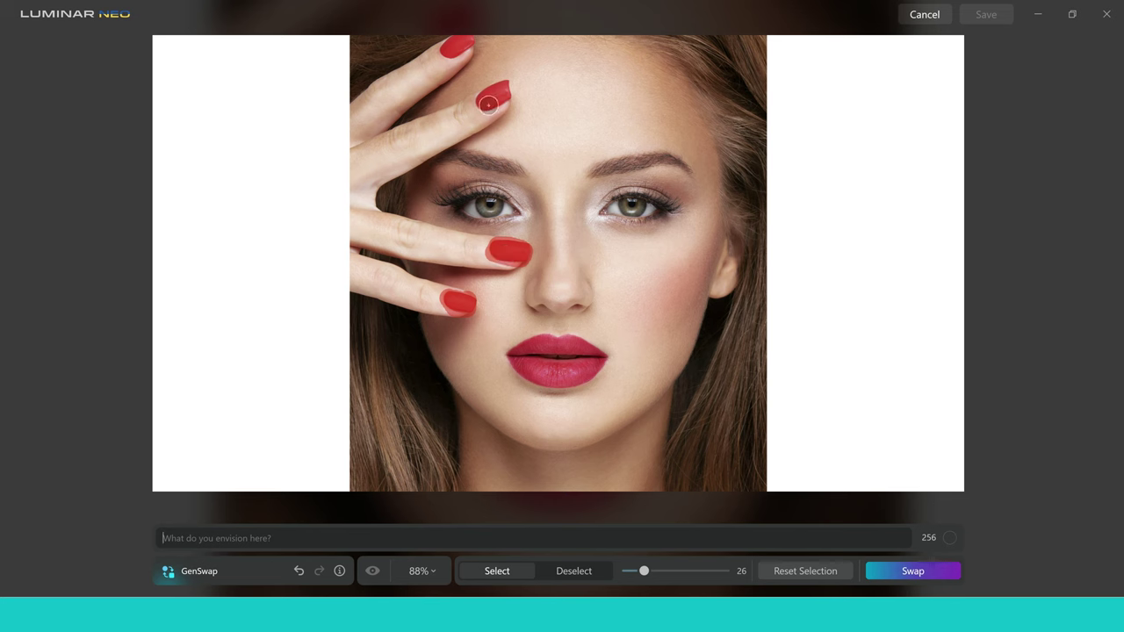
mouse_move(489, 104)
mouse_down()
mouse_move(505, 86)
mouse_move(482, 99)
mouse_up()
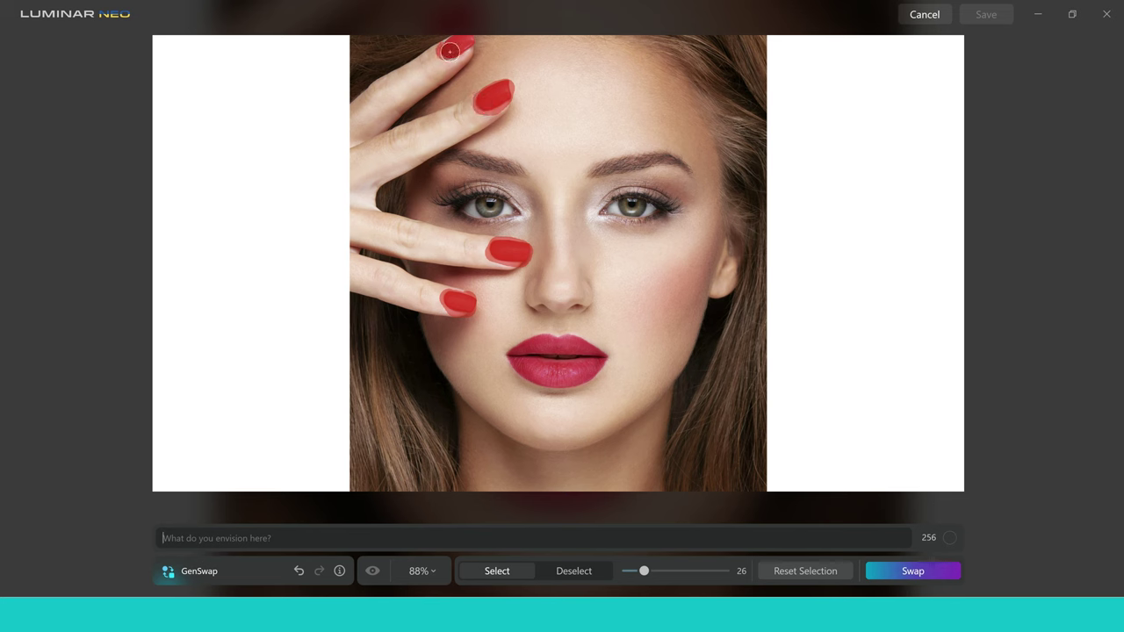
drag(450, 51, 467, 43)
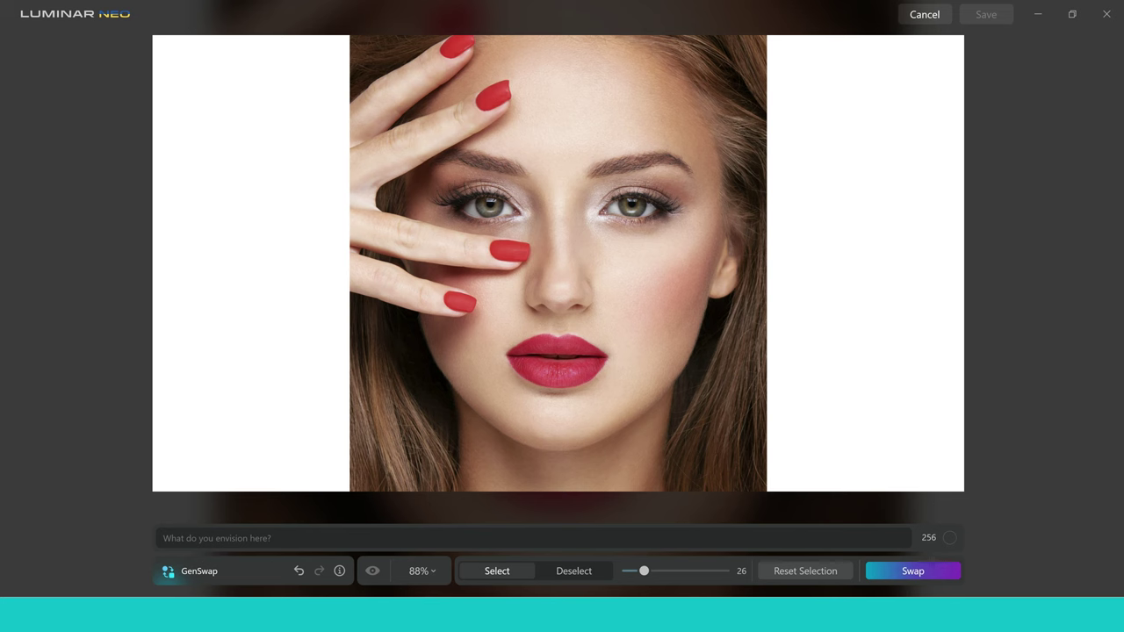
Step: Swap the selected nails with the prompt 'pink nails' and hide the mask to see the glittery result
text(pink nails)
click(906, 573)
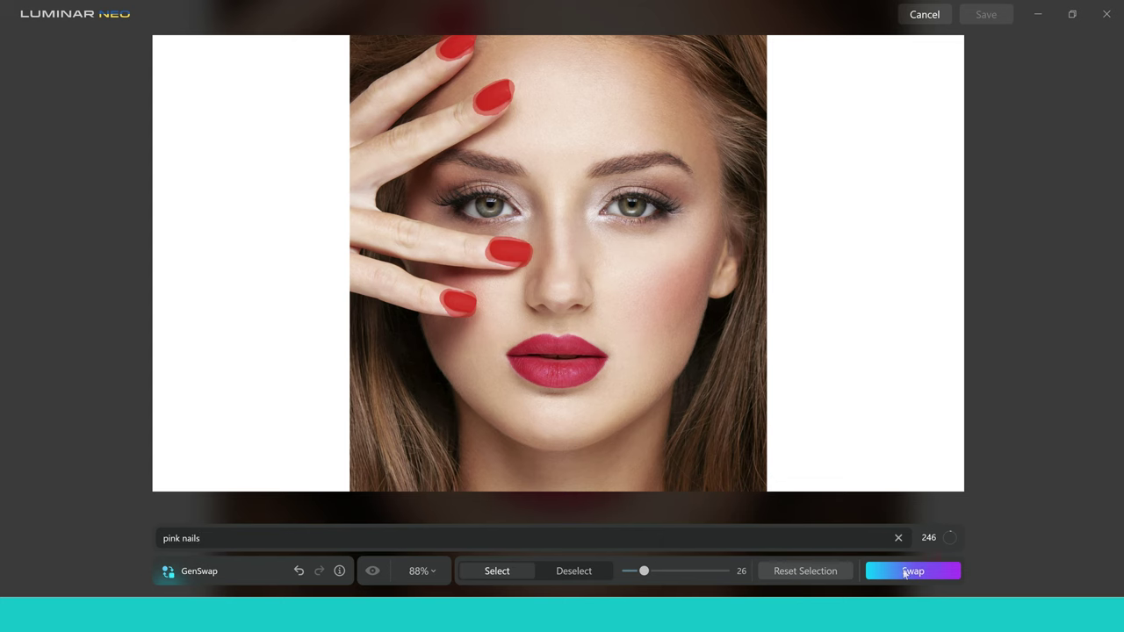
click(906, 572)
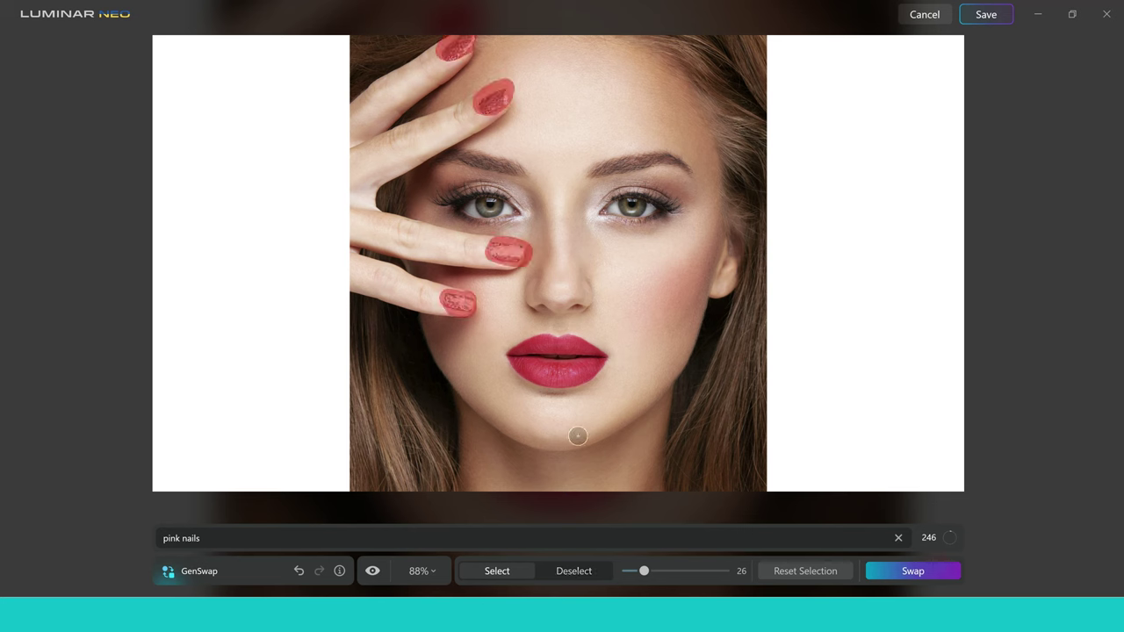
click(372, 571)
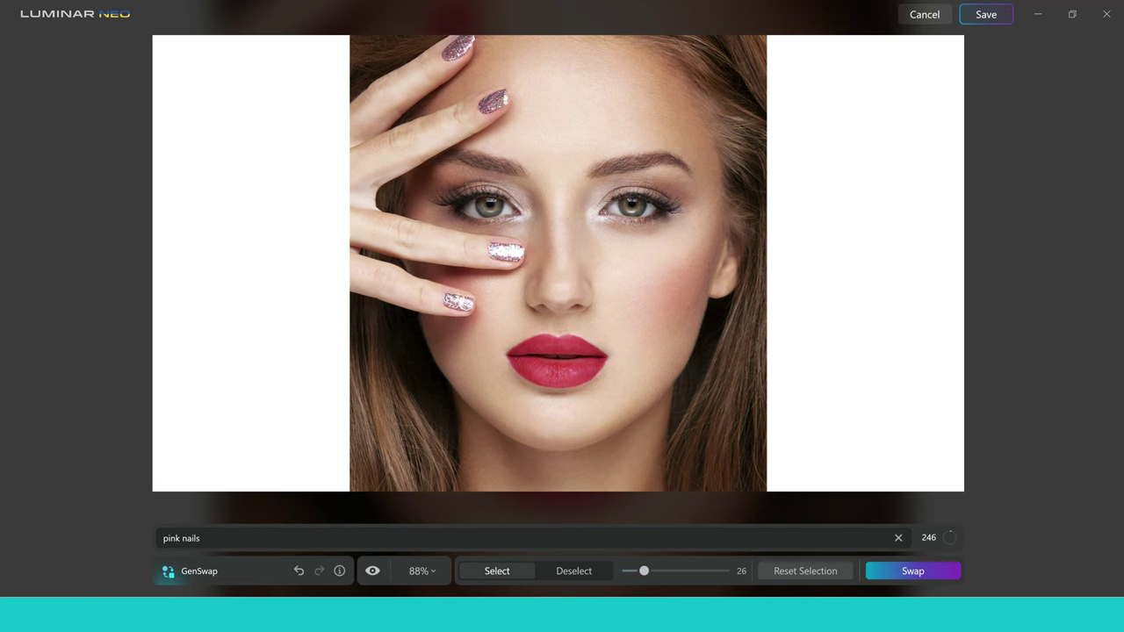
Step: Change the prompt to 'solid pink nails' and regenerate the nails as smooth glossy pink
click(163, 538)
text(solid)
click(889, 571)
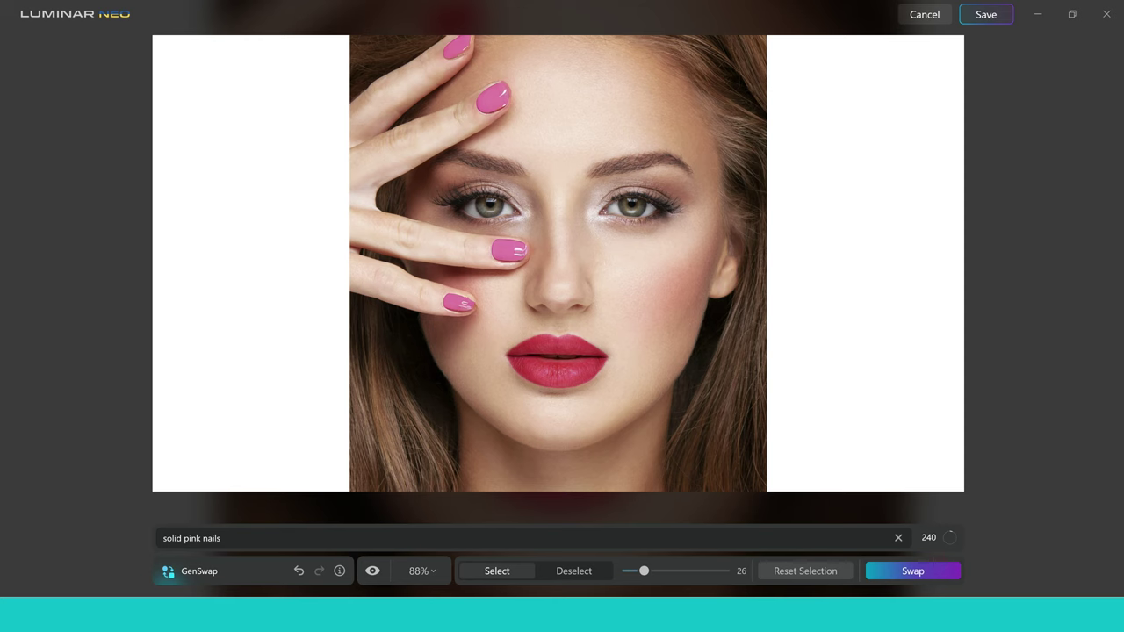
Step: Save the result as 4_genSwap.tif and show the Single Image Edits album with the street photo
click(984, 15)
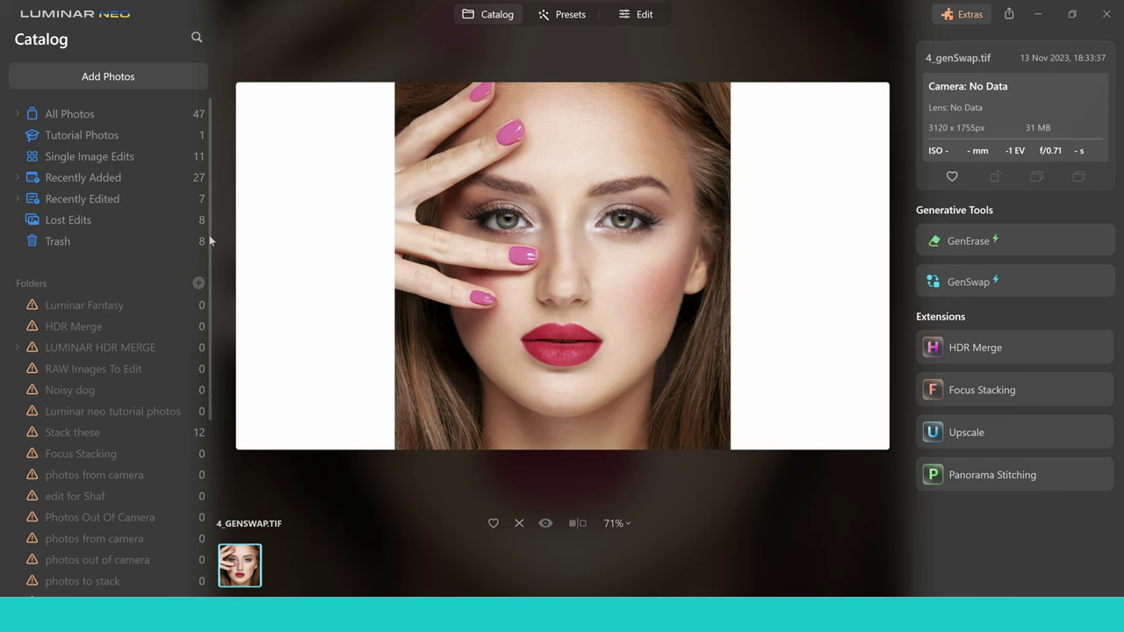
drag(209, 251, 221, 419)
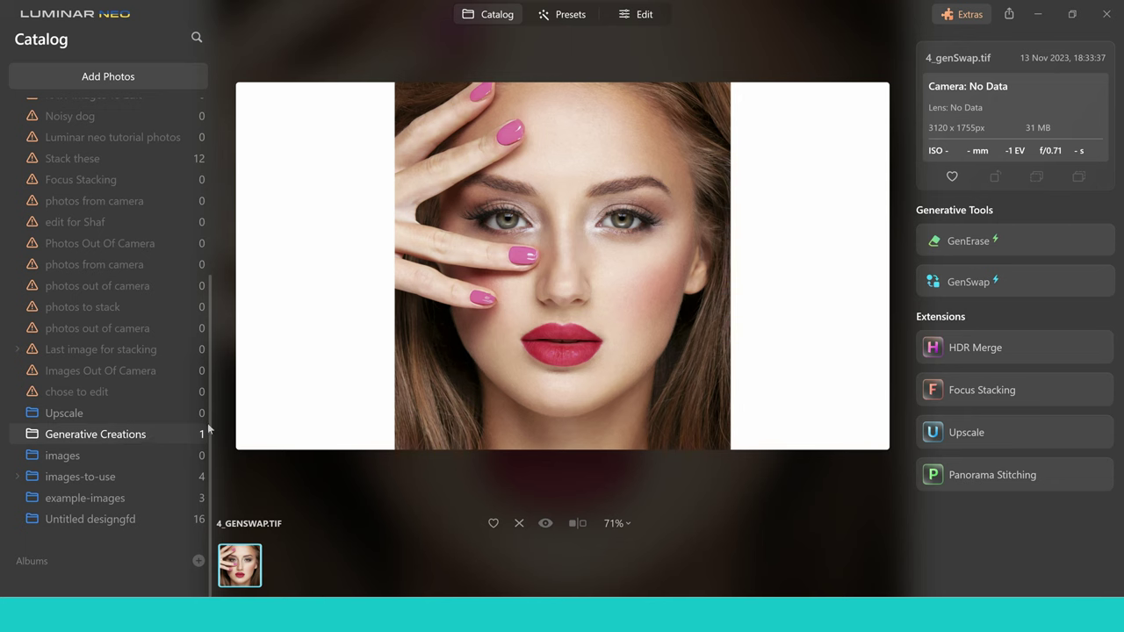
drag(208, 429, 201, 177)
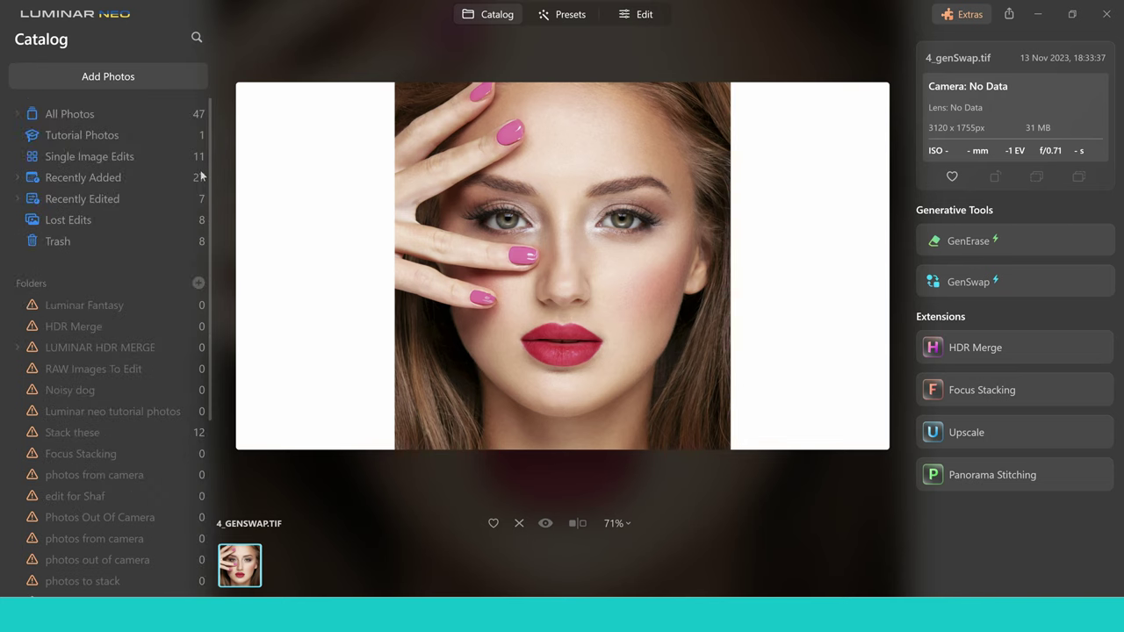
click(115, 161)
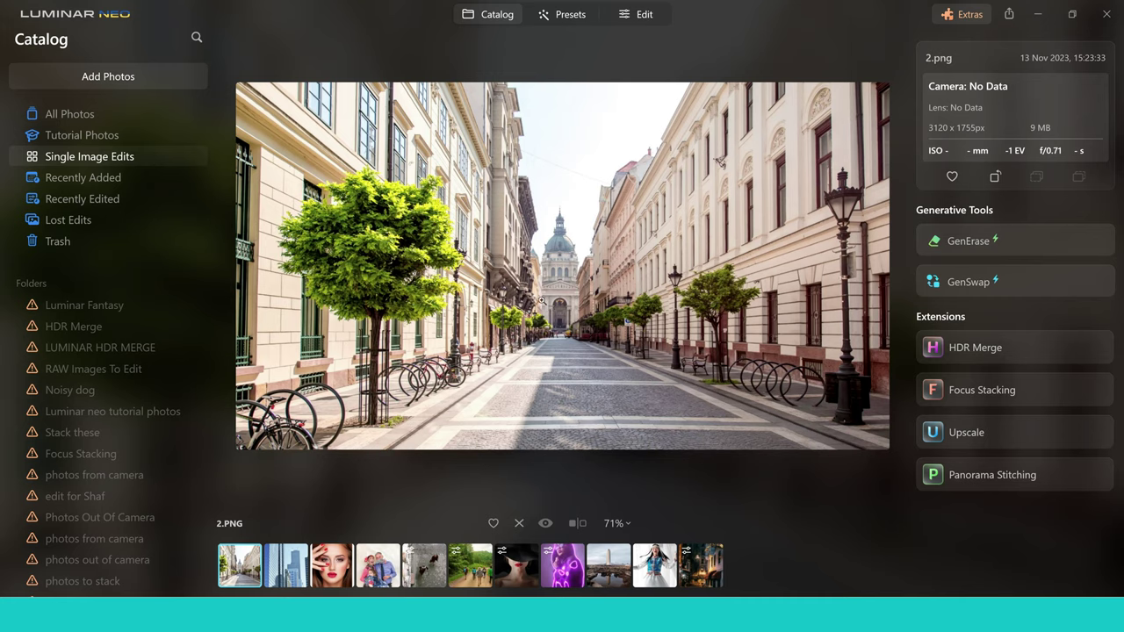
Step: Zoom the 2.png street photo from 71% to 100%
click(542, 301)
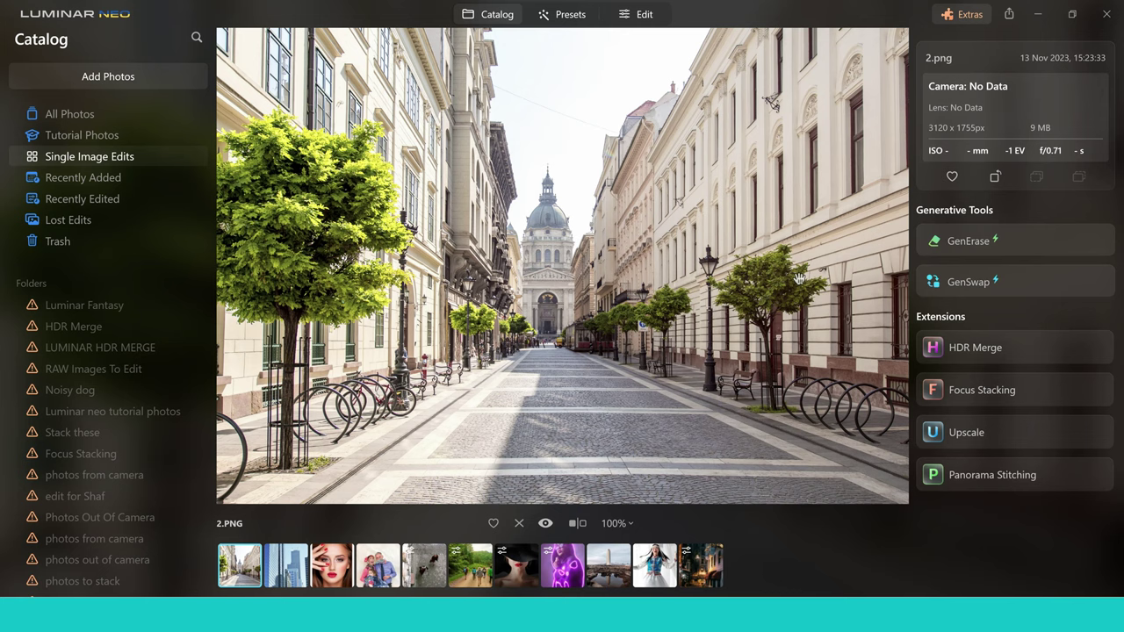
Step: Open 2.png in GenSwap, shrink the brush slightly, and paint over the distant domed building
click(1000, 281)
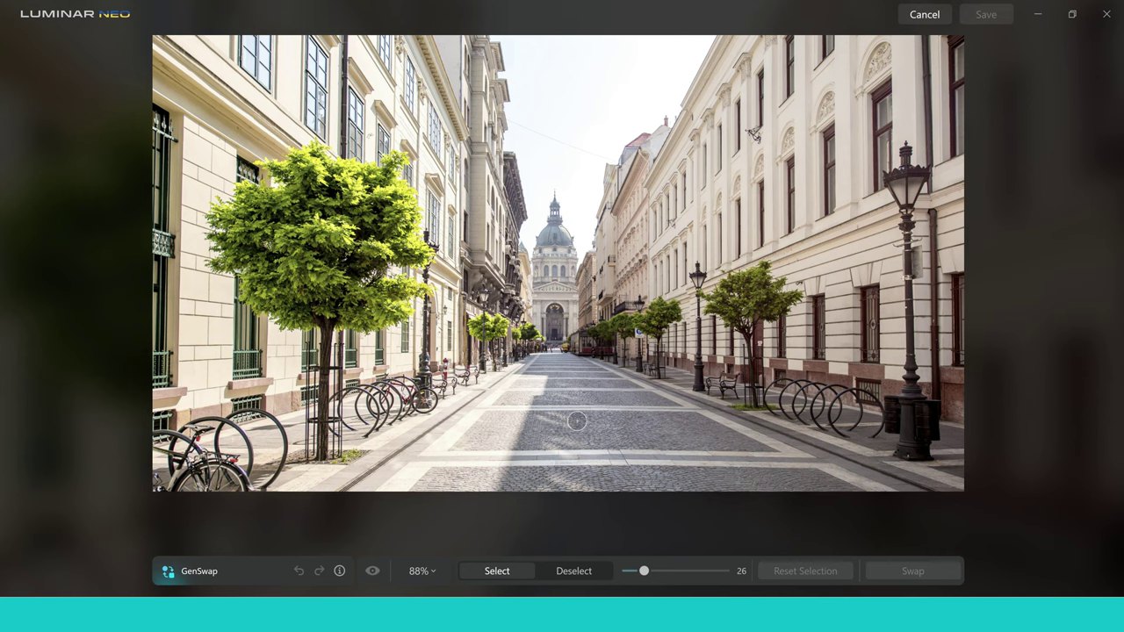
drag(647, 571, 638, 571)
mouse_move(542, 268)
mouse_down()
mouse_move(556, 197)
mouse_move(572, 274)
mouse_move(554, 258)
mouse_move(536, 273)
mouse_move(557, 343)
mouse_move(566, 335)
mouse_move(548, 305)
mouse_move(567, 322)
mouse_move(561, 265)
mouse_move(572, 338)
mouse_move(539, 336)
mouse_move(537, 325)
mouse_move(560, 237)
mouse_move(533, 262)
mouse_move(561, 258)
mouse_up()
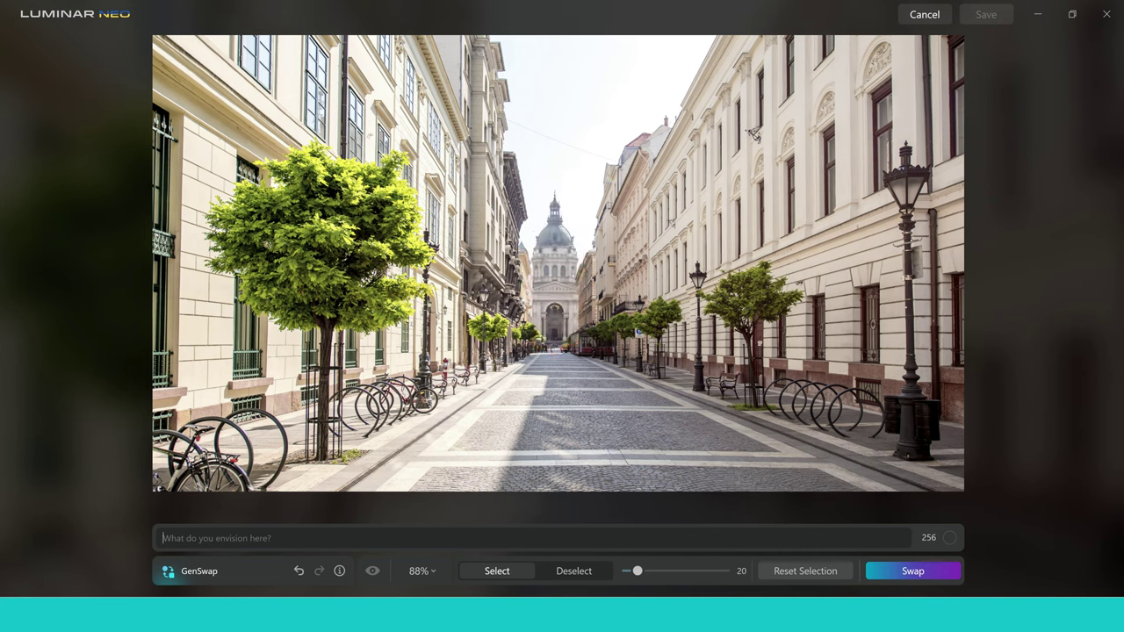
Step: Swap the marked building using the prompt 'cathedral', producing a tall brick tower
text(cathedral)
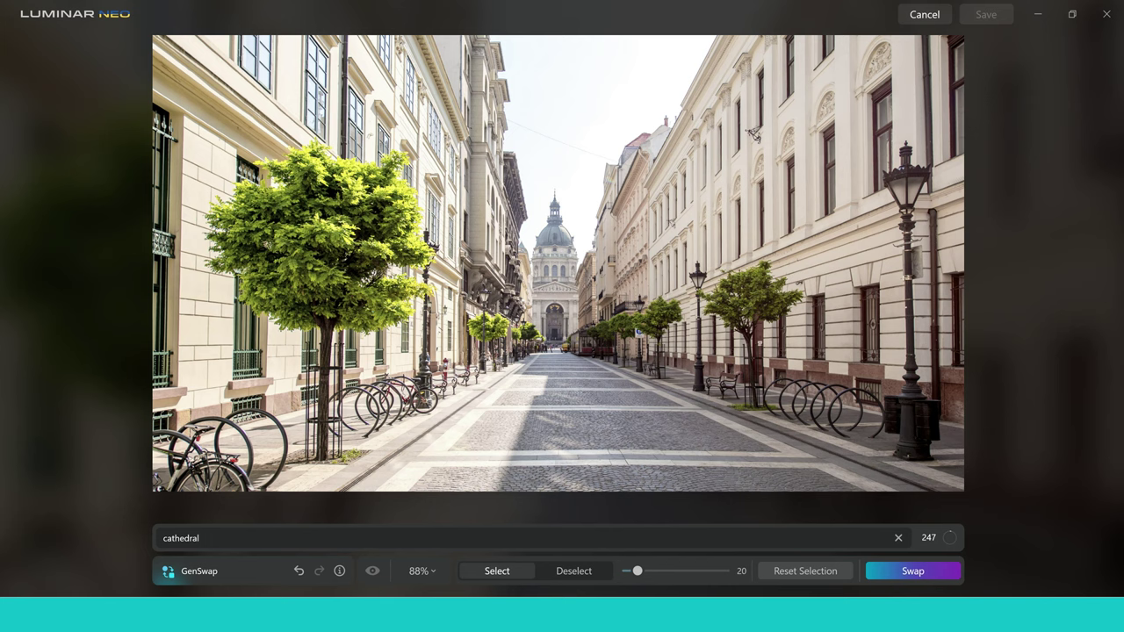
click(922, 573)
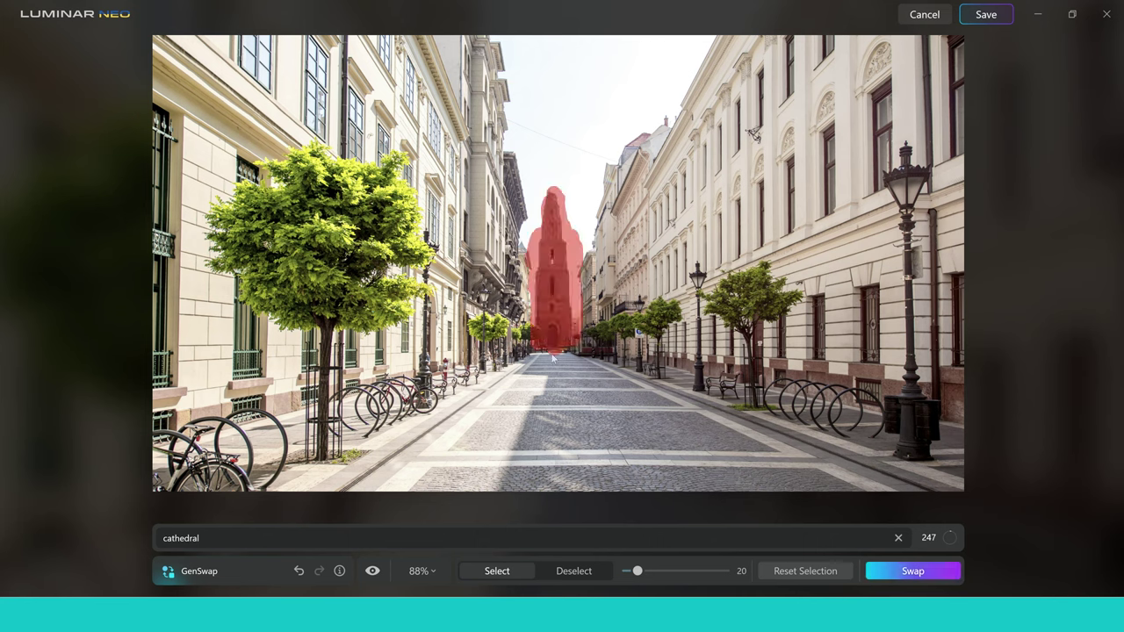
Step: Extend the mask along the tower's left edge and regenerate a dark twin-spired Gothic cathedral
drag(533, 308, 529, 268)
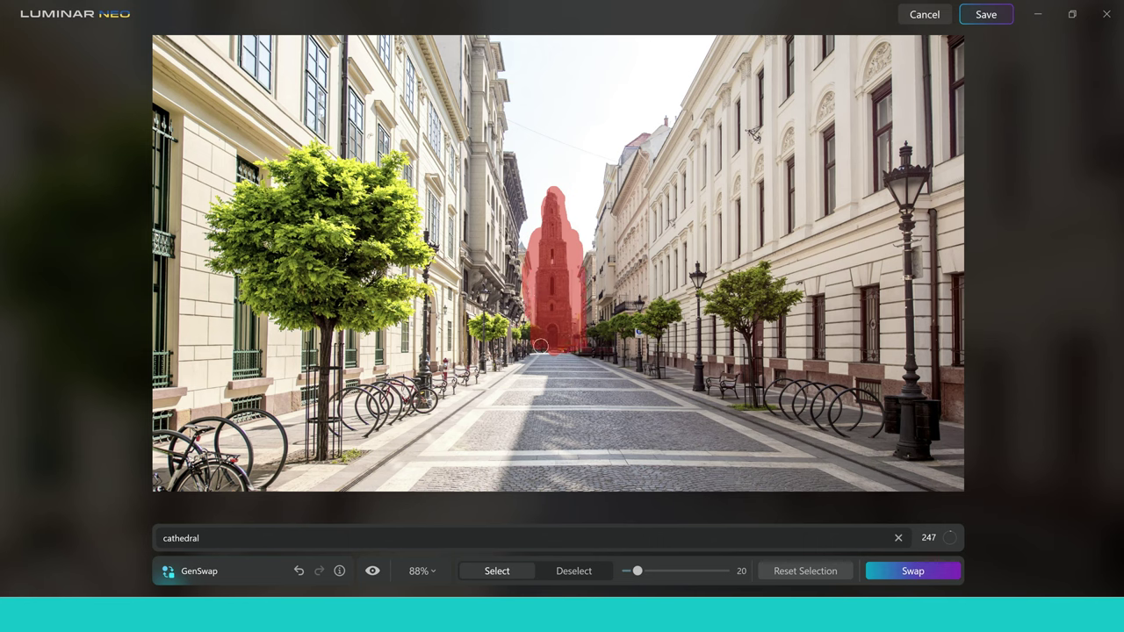
click(902, 571)
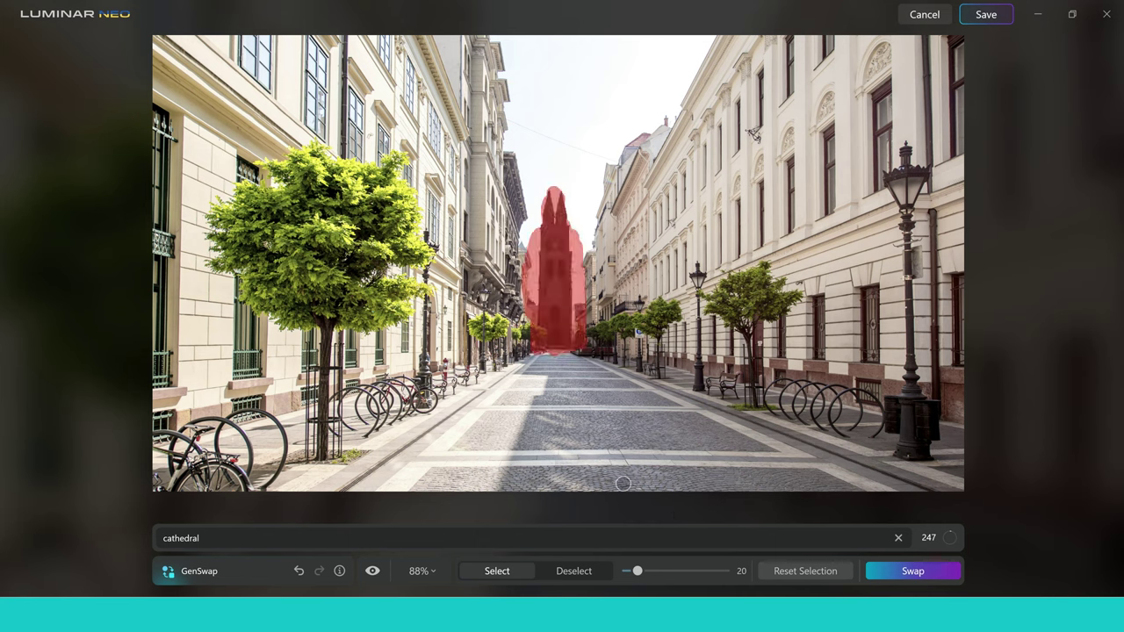
Step: Go back to the Catalog and select the forest hikers photo
click(162, 538)
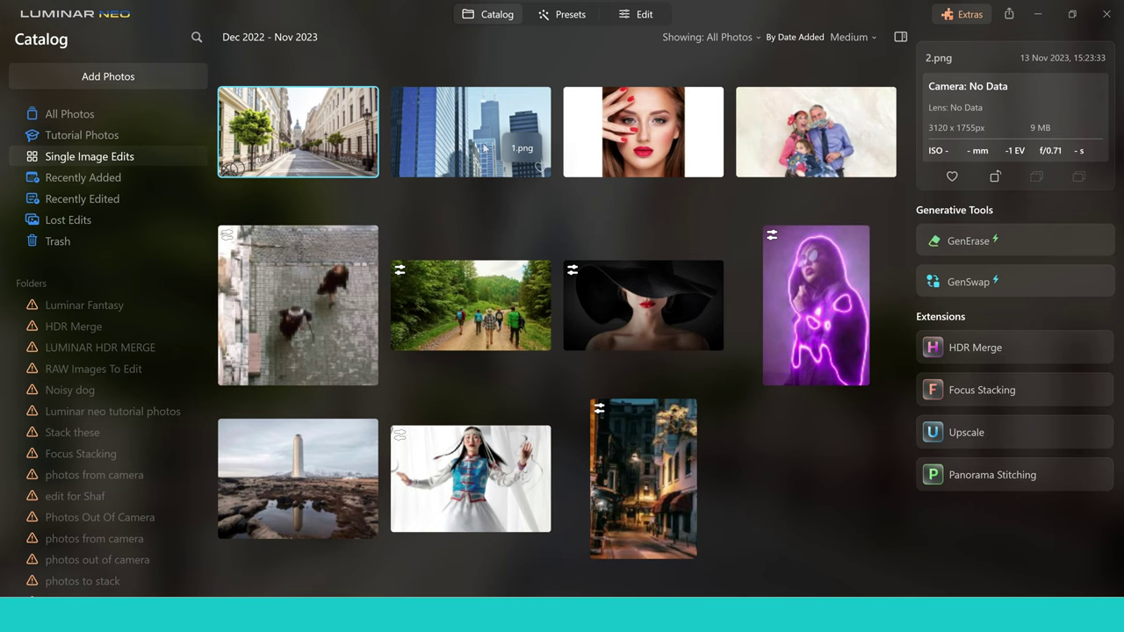
click(505, 285)
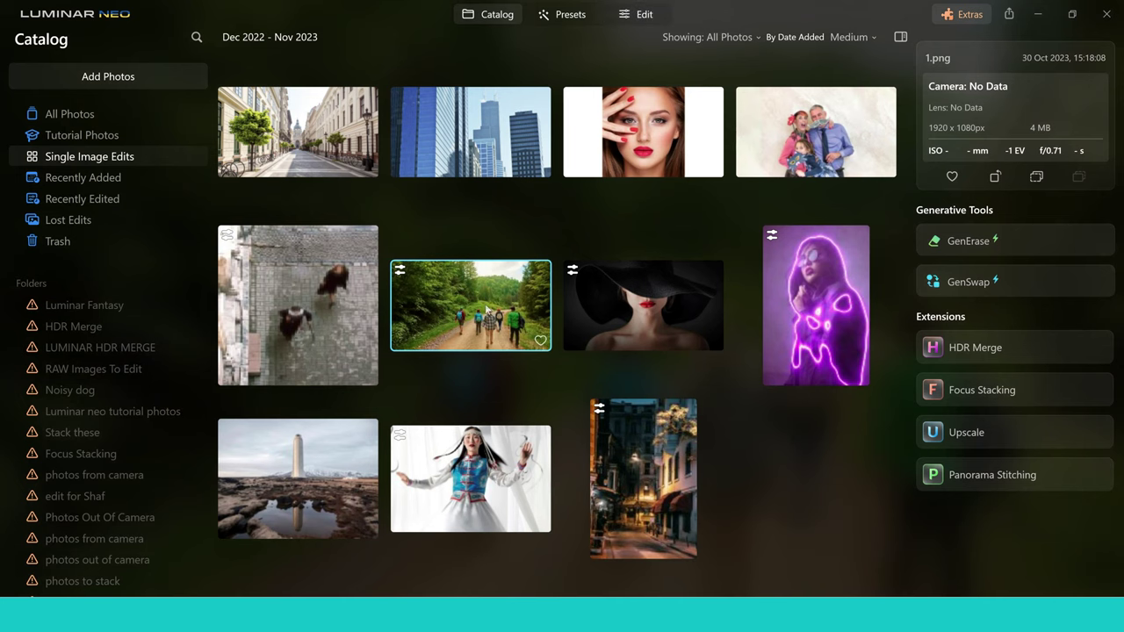
Step: Open the hiking photo in GenSwap, set brush size 34, and mask the green-jacketed hiker head to feet
click(954, 285)
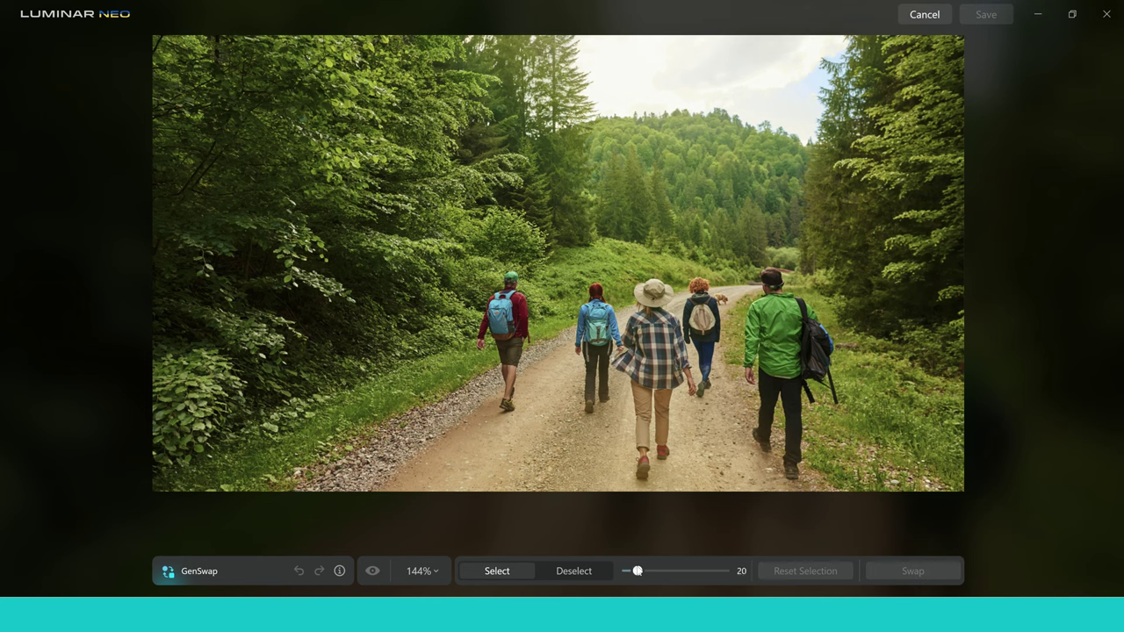
drag(636, 570, 653, 572)
click(771, 281)
mouse_move(766, 281)
mouse_down()
mouse_move(751, 367)
mouse_move(759, 324)
mouse_move(773, 455)
mouse_move(783, 424)
mouse_move(789, 471)
mouse_move(781, 373)
mouse_move(781, 398)
mouse_move(790, 376)
mouse_move(803, 394)
mouse_move(807, 327)
mouse_move(830, 386)
mouse_move(829, 350)
mouse_move(798, 303)
mouse_move(775, 300)
mouse_move(790, 330)
mouse_move(792, 317)
mouse_move(796, 368)
mouse_move(748, 374)
mouse_move(815, 401)
mouse_up()
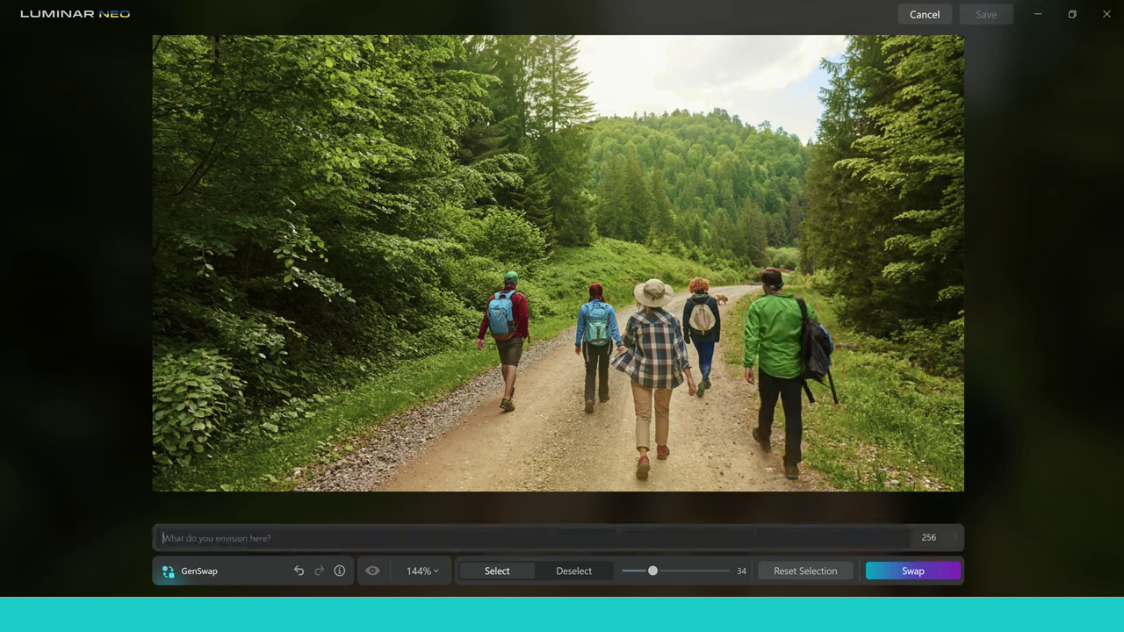
mouse_move(789, 463)
mouse_down()
mouse_move(795, 474)
mouse_move(766, 450)
mouse_move(795, 418)
mouse_up()
Step: Generate a swap with the prompt 'man wearing outdoor clothes with green bag' for the masked hiker
text(man w)
text(k)
key(BackSpace)
key(BackSpace)
key(BackSpace)
text(earing)
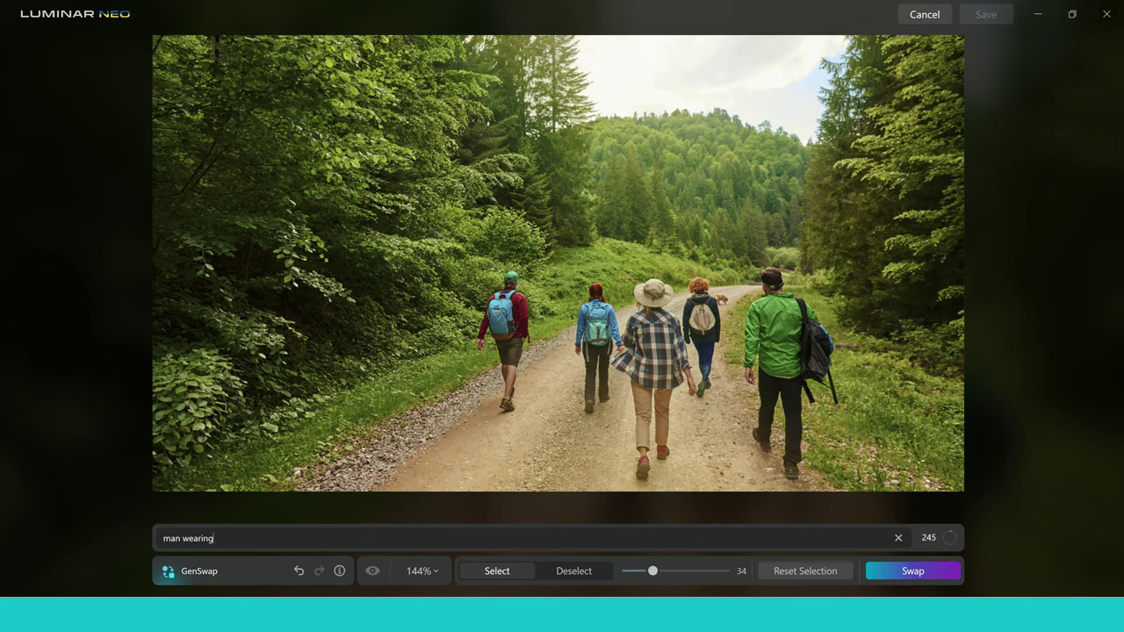
text( outdoor clothes with green )
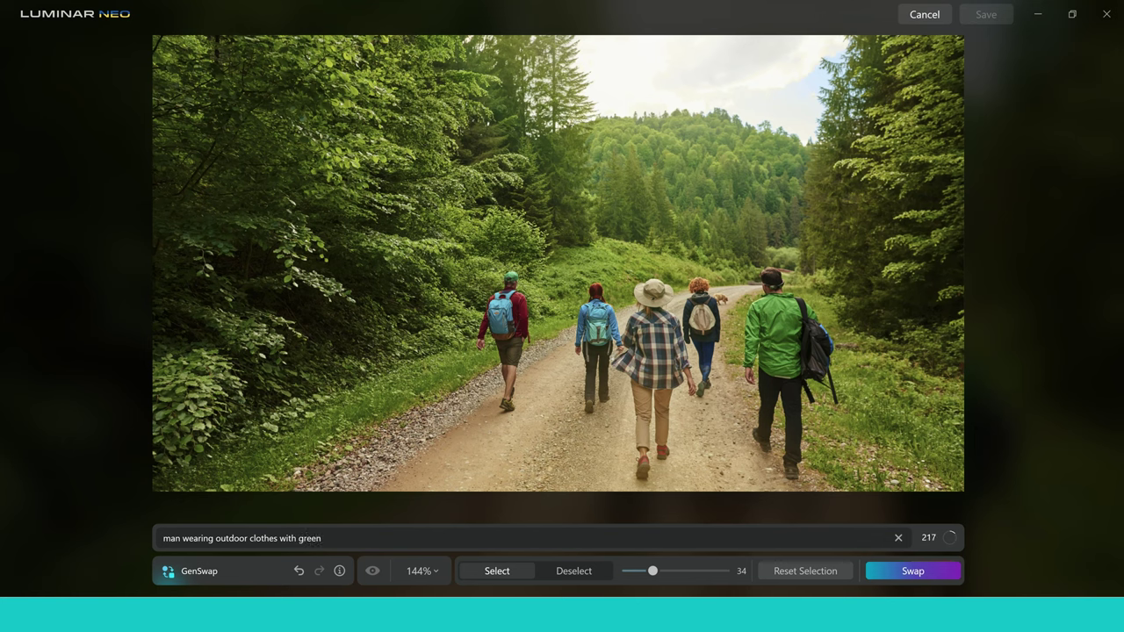
text(bag)
click(905, 572)
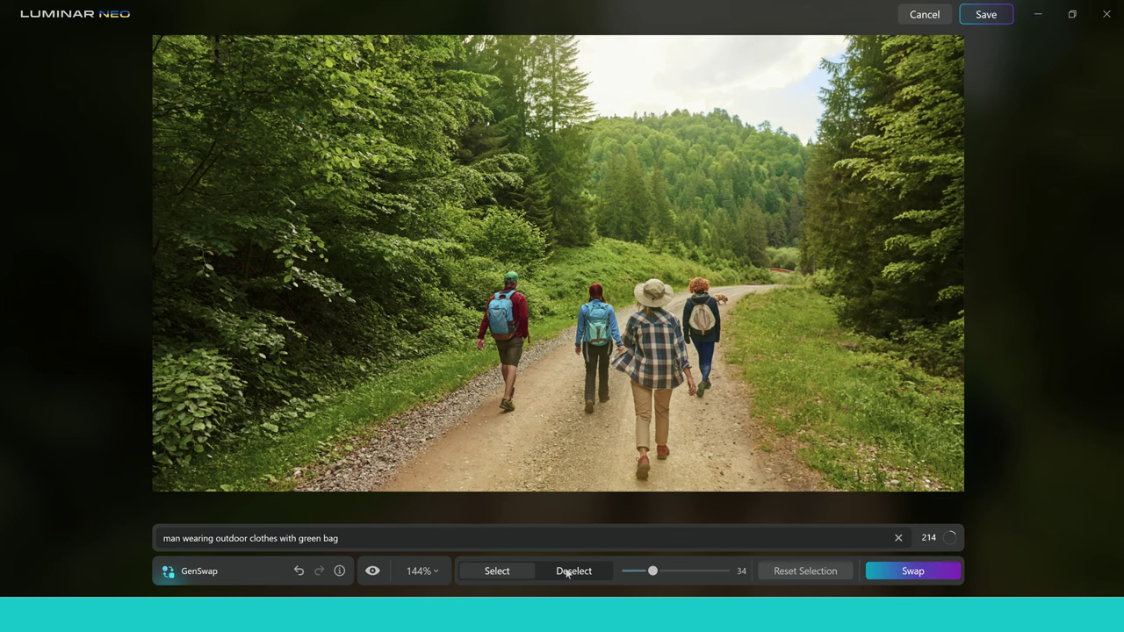
Step: Cancel the failed swap, reopen the hiking photo in GenSwap, and re-mask the hiker's whole body
drag(809, 352, 807, 361)
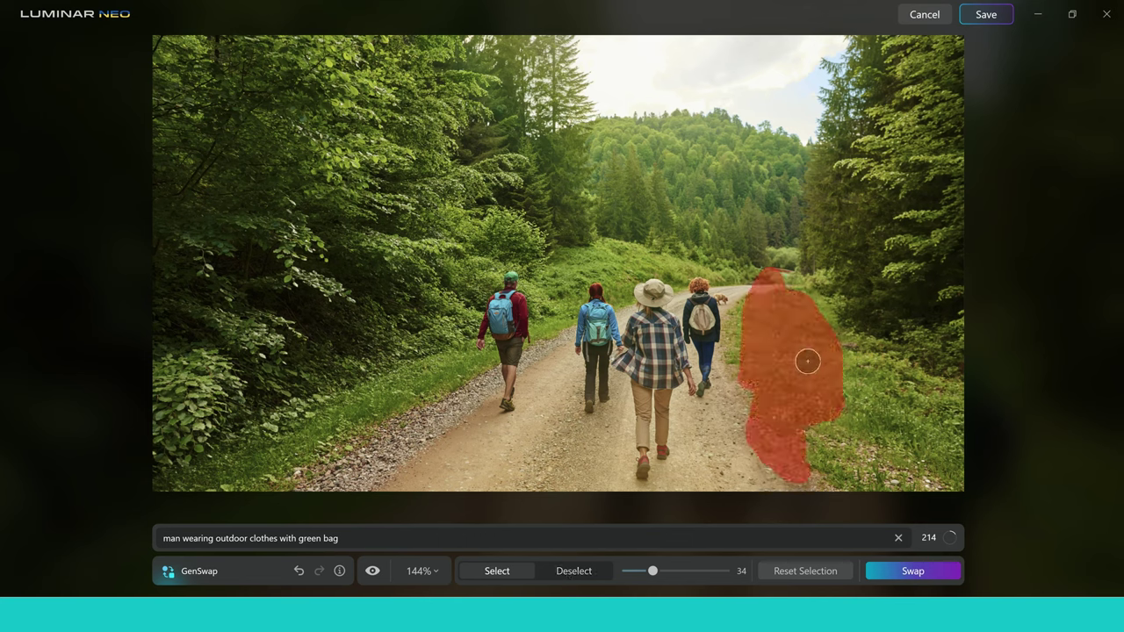
click(922, 15)
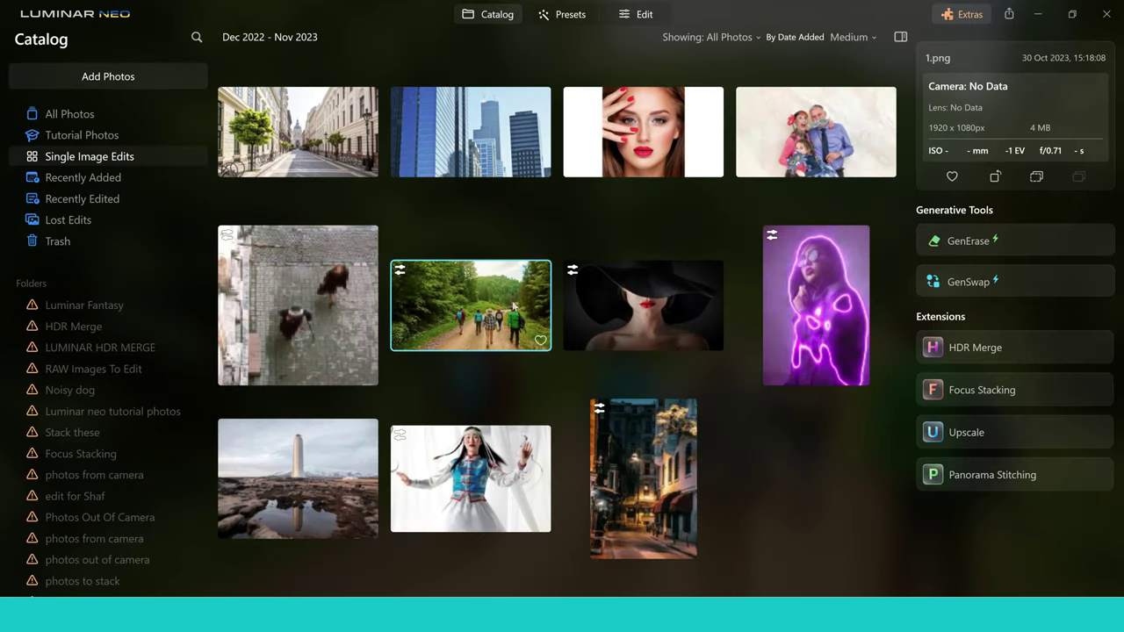
click(1000, 280)
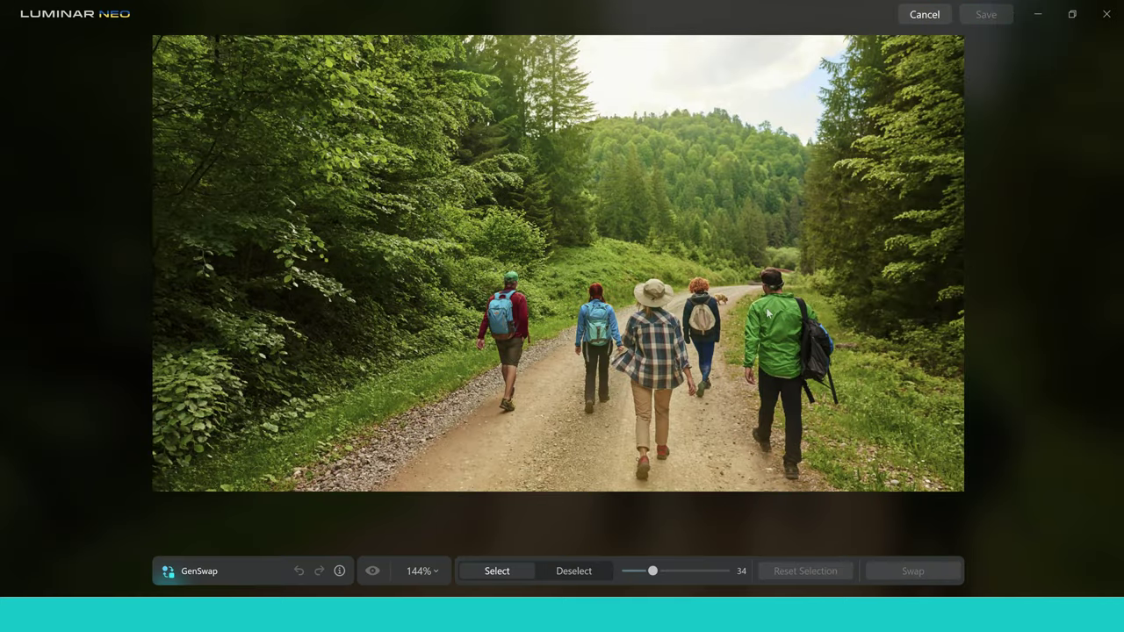
click(773, 280)
mouse_move(773, 280)
mouse_down()
mouse_move(748, 373)
mouse_move(797, 469)
mouse_move(782, 418)
mouse_move(761, 418)
mouse_move(755, 437)
mouse_move(799, 383)
mouse_move(764, 374)
mouse_move(775, 327)
mouse_move(757, 306)
mouse_move(752, 331)
mouse_move(772, 290)
mouse_move(787, 328)
mouse_move(797, 306)
mouse_move(809, 314)
mouse_move(814, 344)
mouse_move(806, 330)
mouse_move(787, 357)
mouse_move(788, 344)
mouse_move(800, 420)
mouse_move(808, 372)
mouse_move(832, 392)
mouse_move(814, 316)
mouse_move(769, 277)
mouse_move(760, 403)
mouse_move(767, 445)
mouse_move(797, 457)
mouse_up()
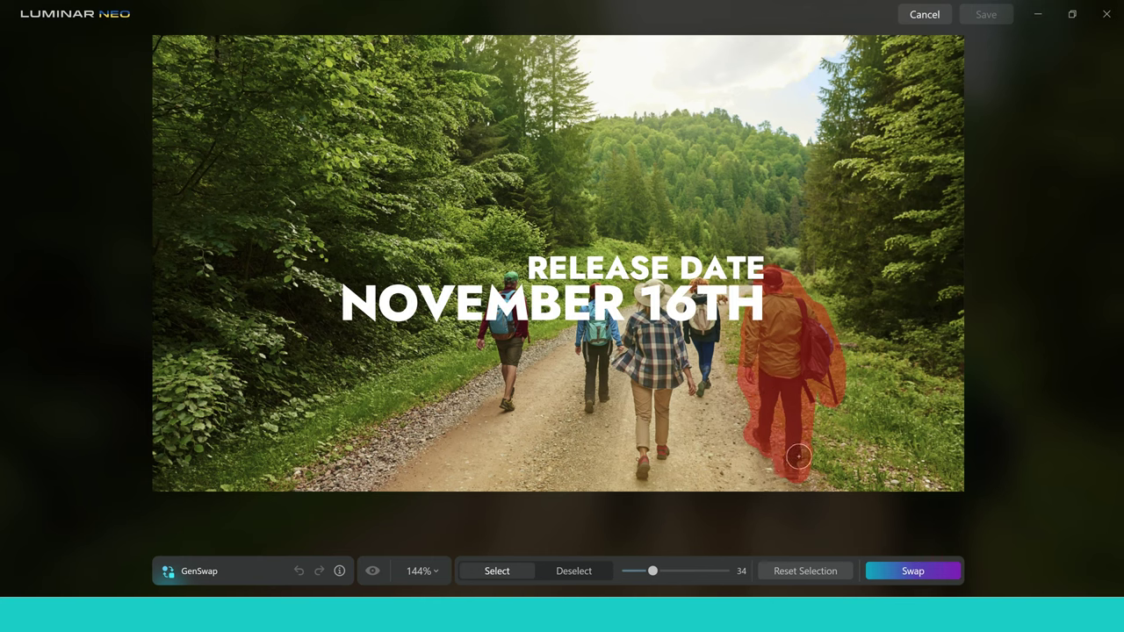
Step: Swap the masked hiker using the prompt 'man'
click(210, 538)
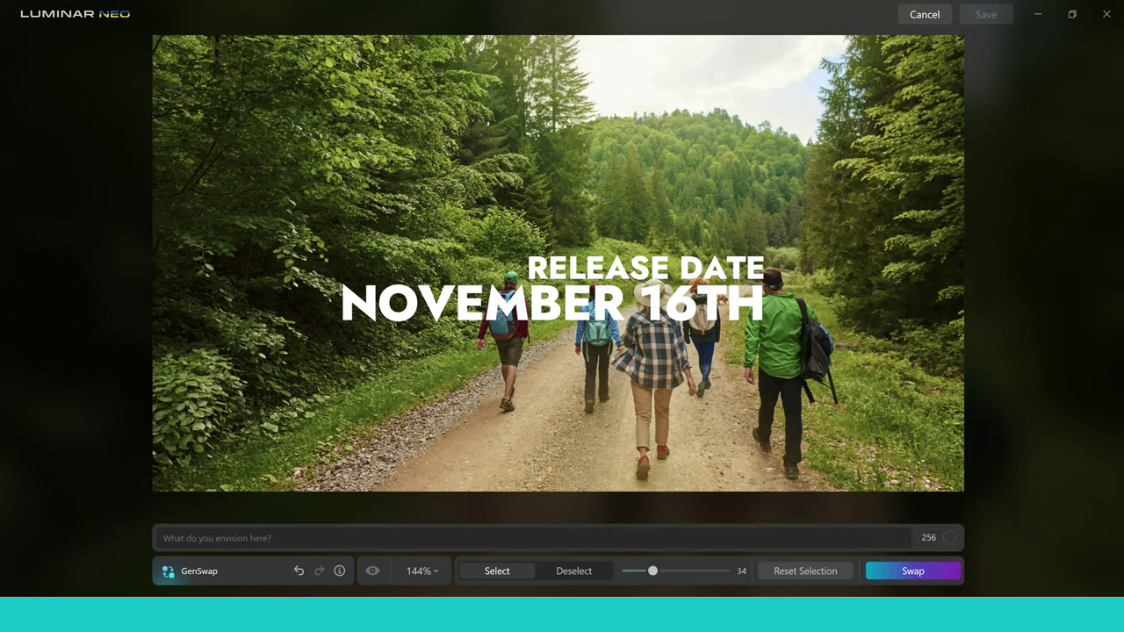
text(man)
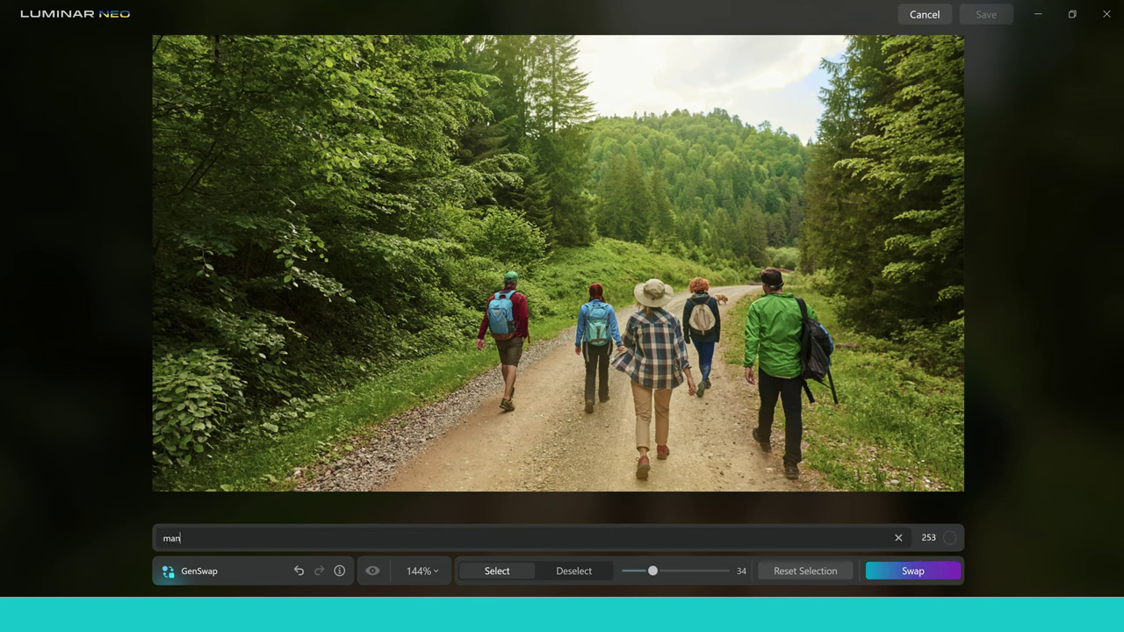
click(914, 572)
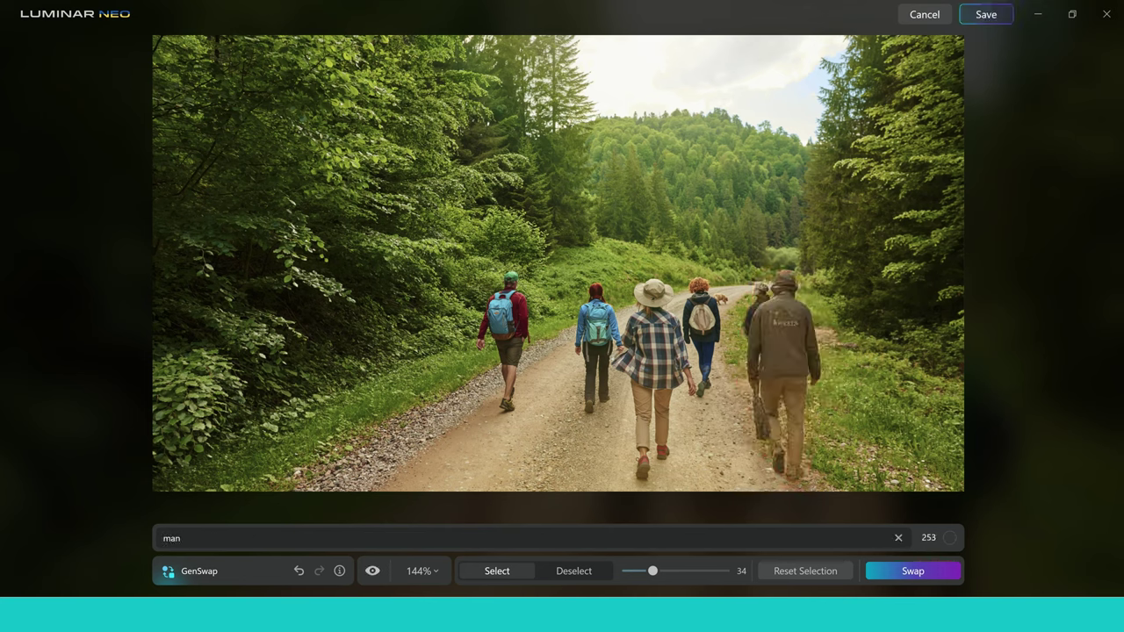
mouse_move(644, 614)
Step: Close the GenSwap editor and return to the Single Image Edits catalog grid
mouse_move(910, 581)
click(924, 14)
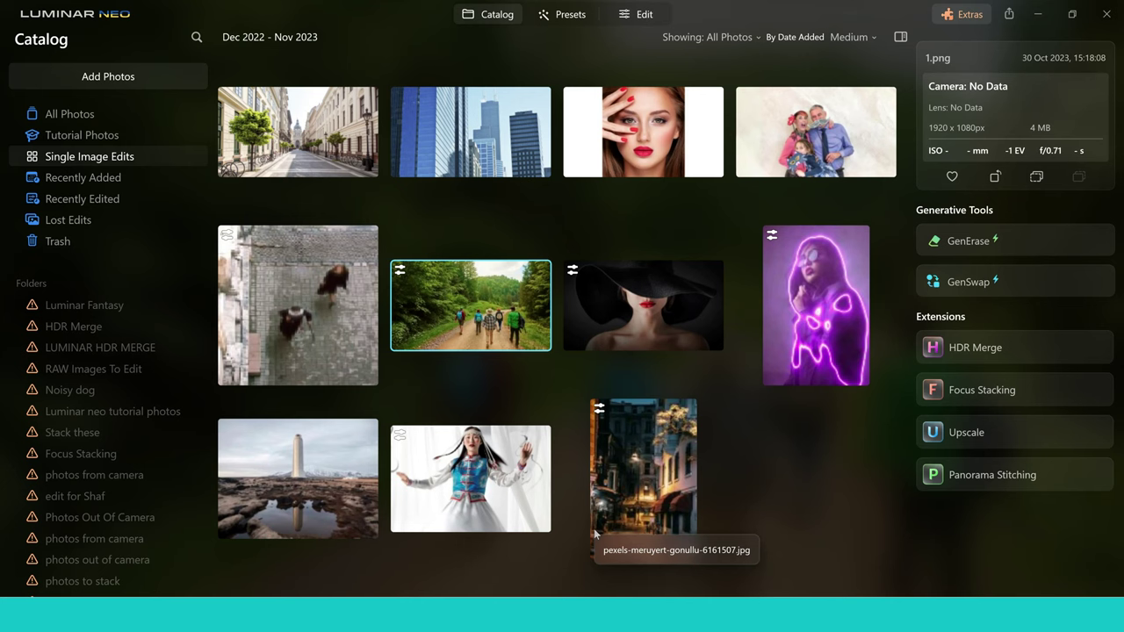